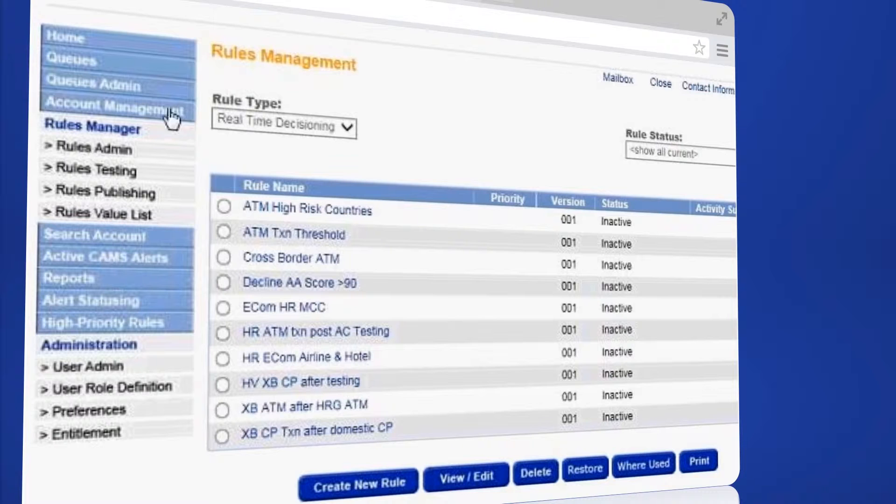
Start a new account list under Account Management and name it "CAMS Account List".
{"action": "left_click", "coordinate": [146, 113]}
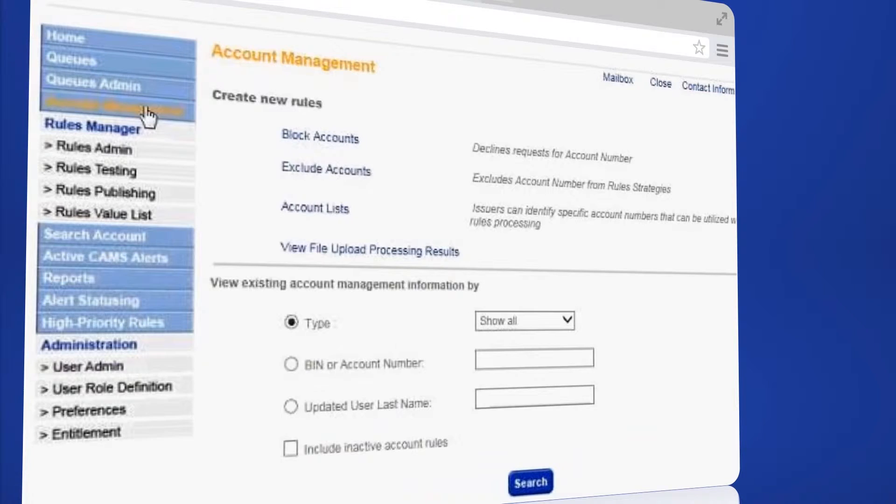
{"action": "left_click", "coordinate": [329, 219]}
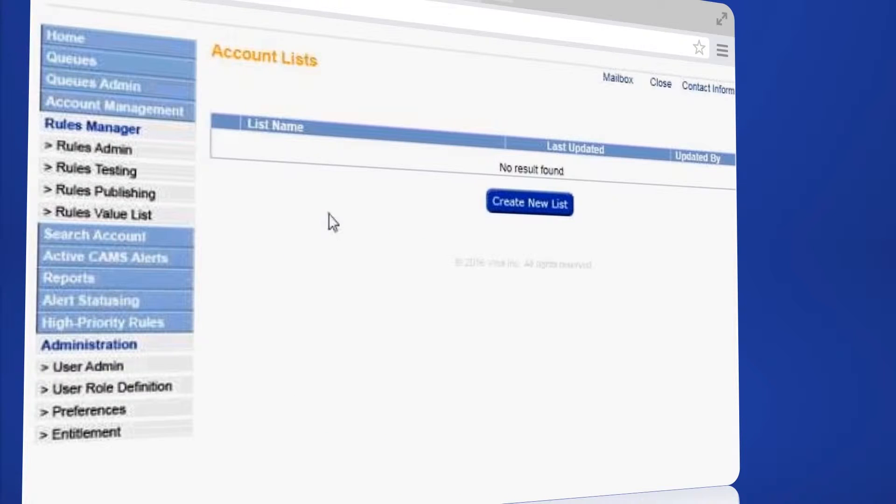
{"action": "left_click", "coordinate": [516, 214]}
{"action": "left_click", "coordinate": [455, 120]}
{"action": "type", "text": "CAMS Account List"}
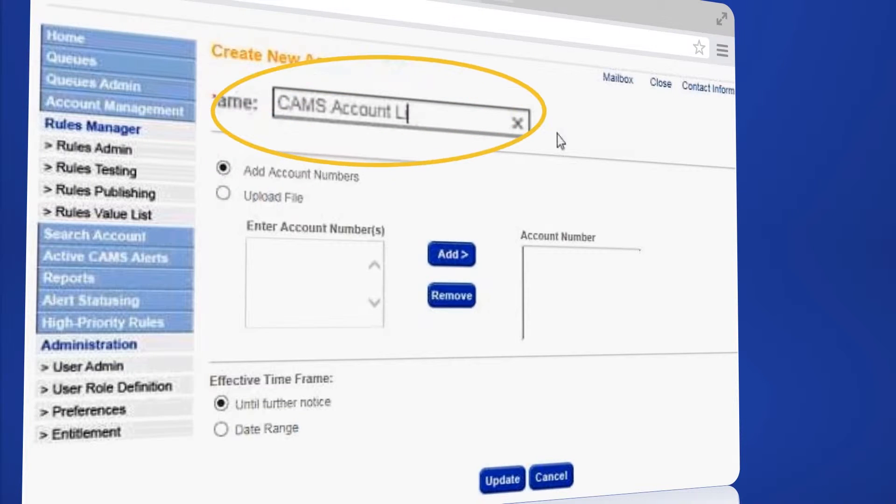
Set the account list's source to Upload File instead of entered account numbers and save the list.
{"action": "left_click", "coordinate": [337, 253]}
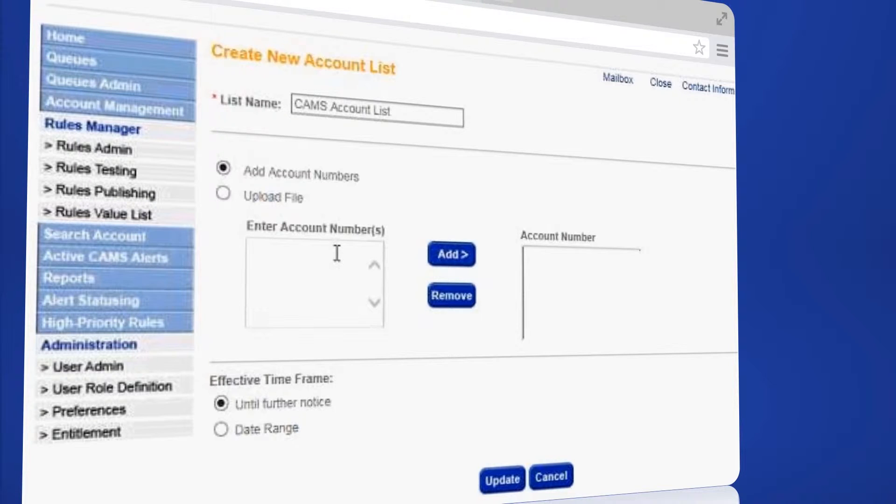
{"action": "left_click", "coordinate": [230, 202]}
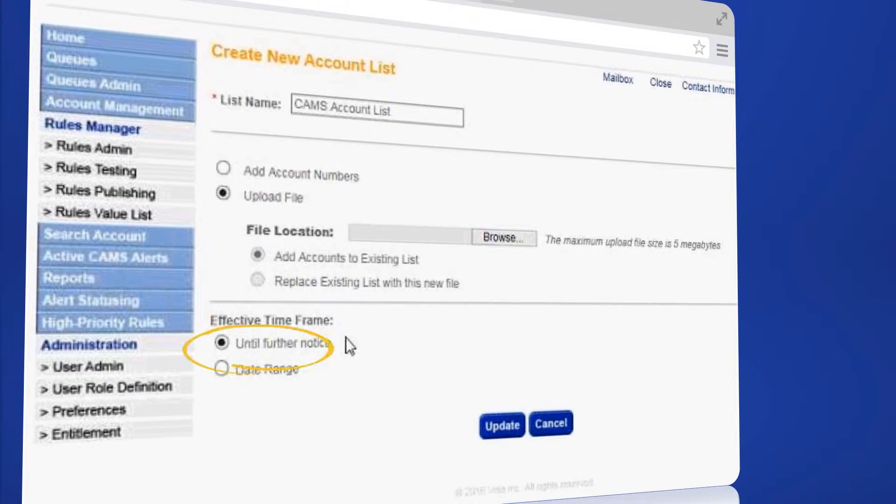
{"action": "left_click", "coordinate": [502, 426]}
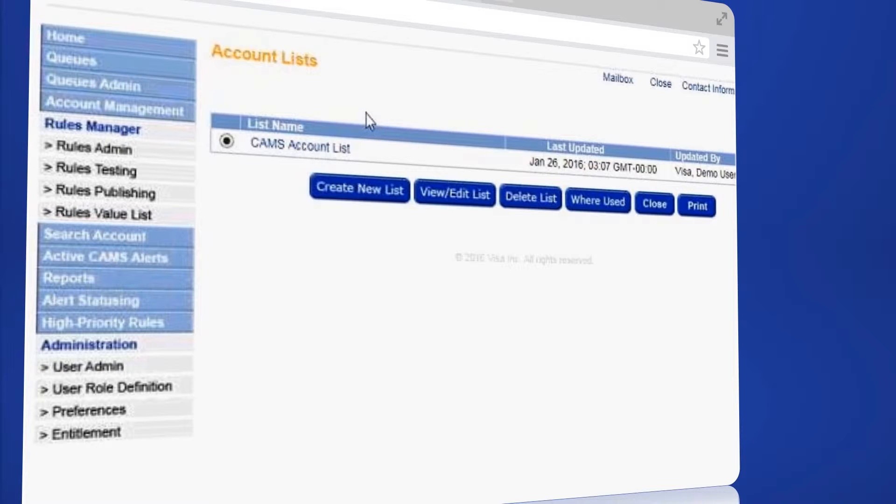
Create a Case Creation rule named "CAMS Account Magstripe Txn" with the description "alert high risk magstripe txn of CAMS Accounts".
{"action": "left_click", "coordinate": [129, 138]}
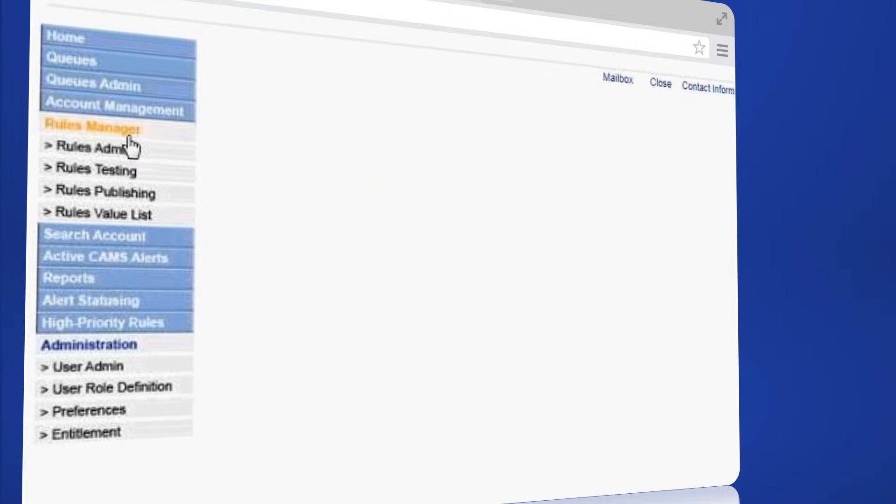
{"action": "left_click", "coordinate": [317, 133]}
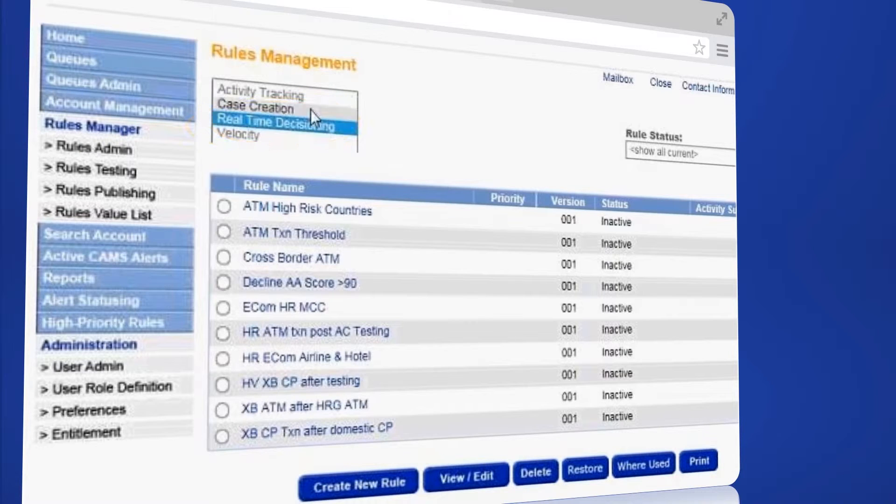
{"action": "left_click", "coordinate": [310, 109]}
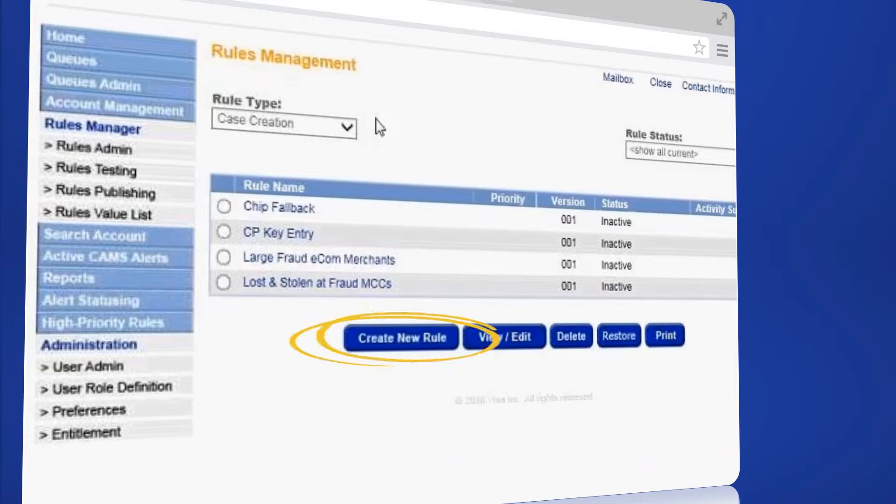
{"action": "left_click", "coordinate": [406, 340]}
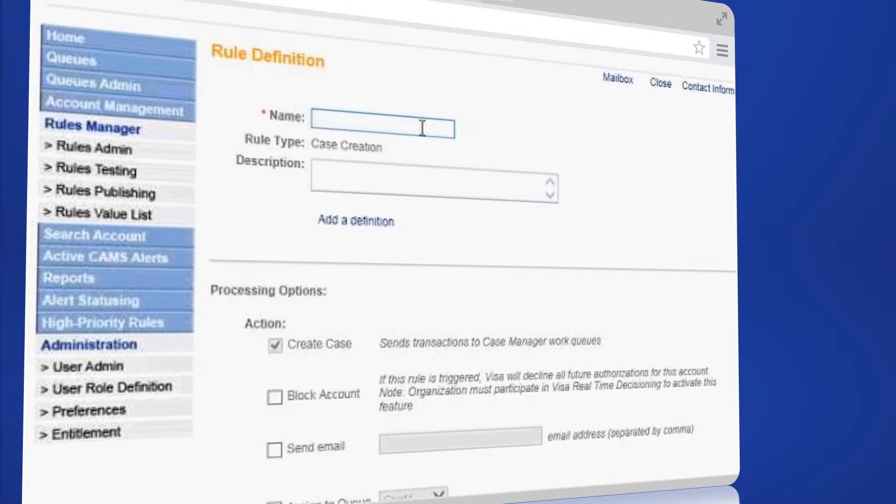
{"action": "type", "text": "CAMS Account Magstripe Txn"}
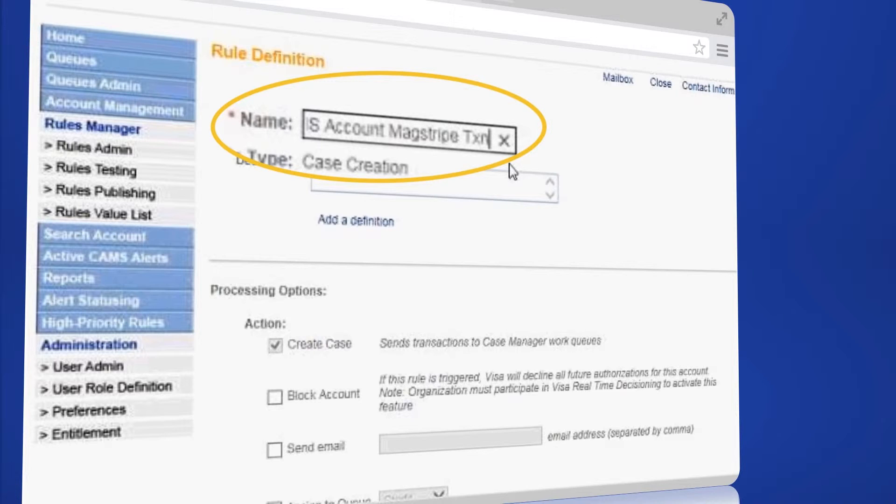
{"action": "left_click", "coordinate": [480, 178]}
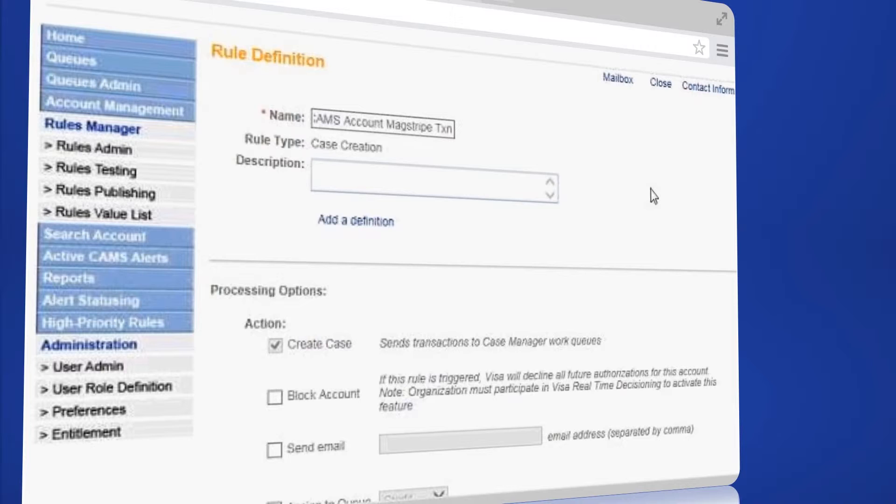
{"action": "type", "text": "alert high risk magstripe txn of CAMS Accounts"}
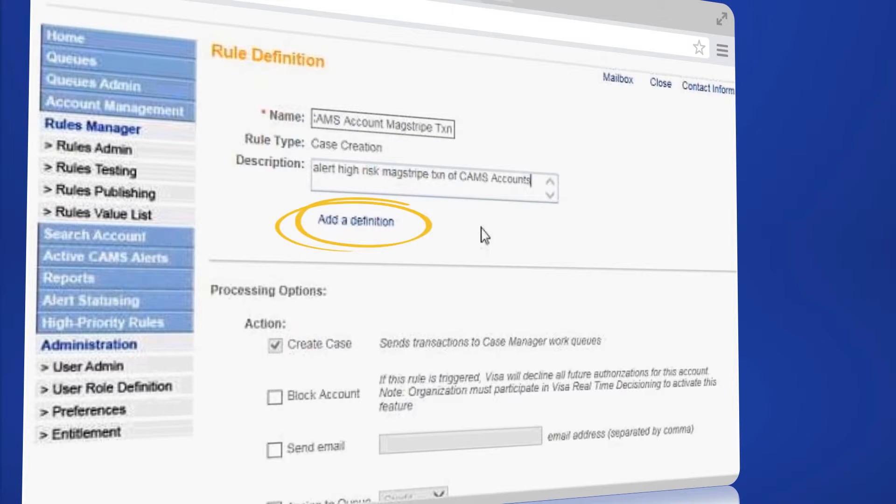
Add a definition to the rule with the common criterion Advanced Authorization Risk Score > 90.
{"action": "left_click", "coordinate": [355, 222]}
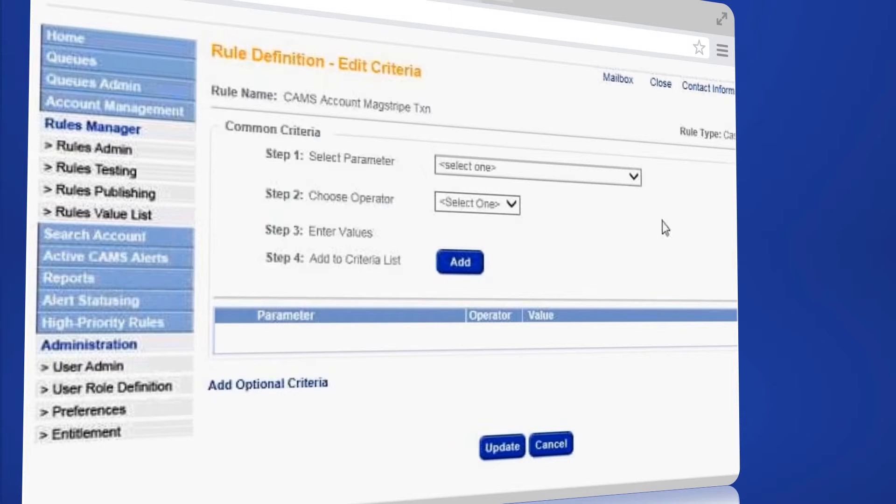
{"action": "left_click", "coordinate": [635, 179]}
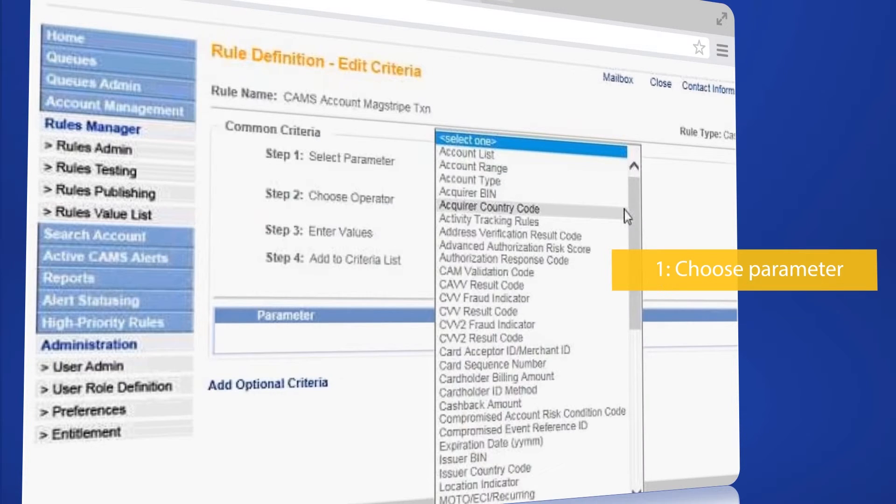
{"action": "left_click", "coordinate": [606, 247]}
{"action": "left_click", "coordinate": [507, 202]}
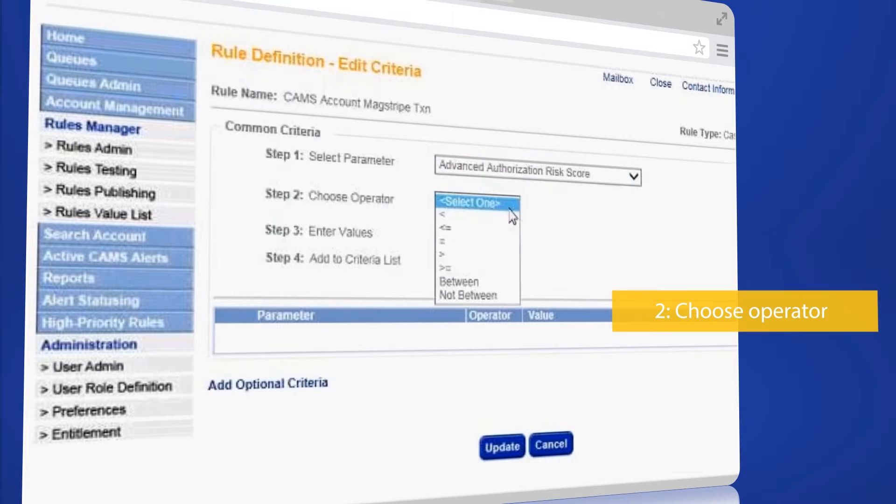
{"action": "left_click", "coordinate": [490, 256]}
{"action": "left_click", "coordinate": [459, 241]}
{"action": "type", "text": "90"}
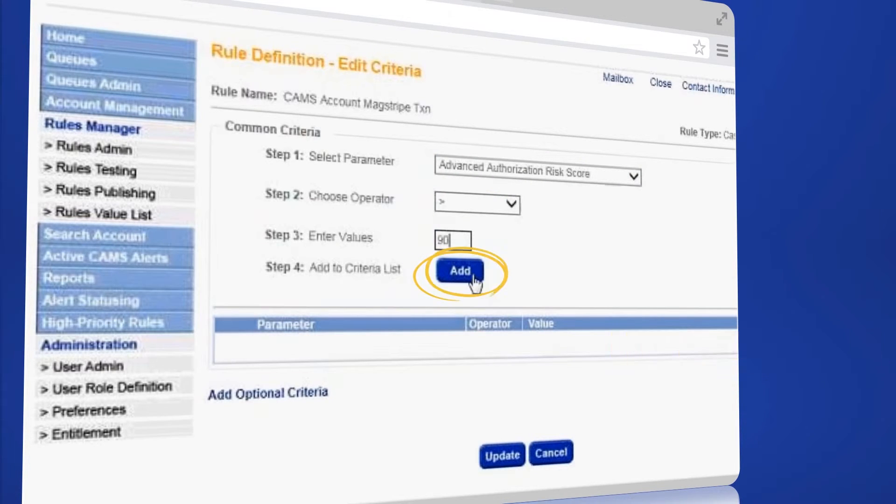
{"action": "left_click", "coordinate": [460, 271]}
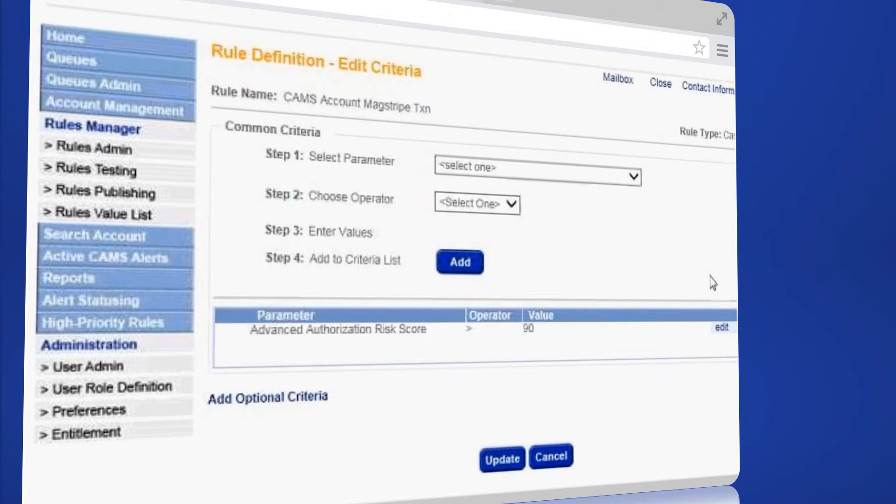
Add a common criterion for POS Entry Mode IN values 02 (magnetic stripe read) and 90 (mag stripe read with track content).
{"action": "left_click", "coordinate": [633, 176]}
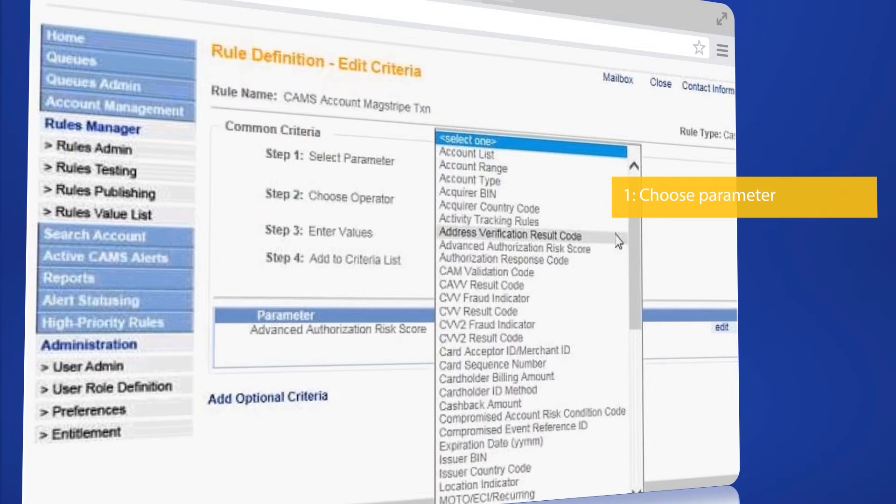
{"action": "scroll", "coordinate": [607, 401], "scroll_direction": "down", "scroll_amount": 6}
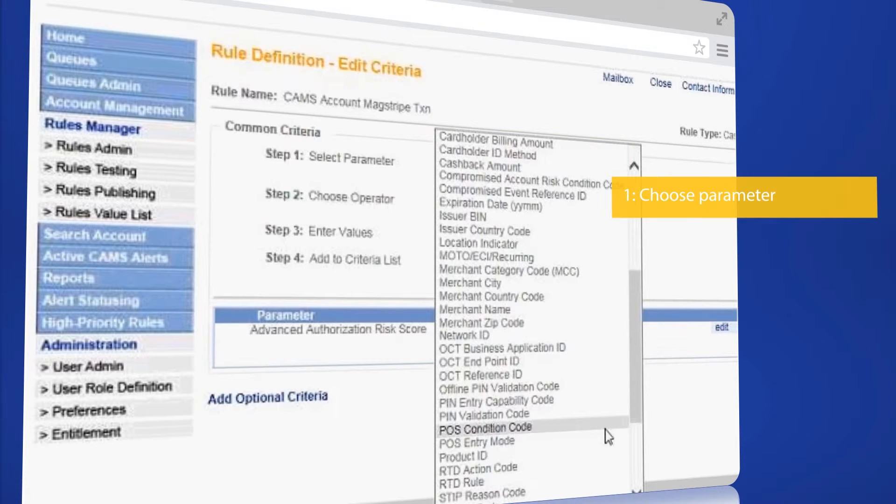
{"action": "left_click", "coordinate": [604, 441]}
{"action": "left_click", "coordinate": [511, 209]}
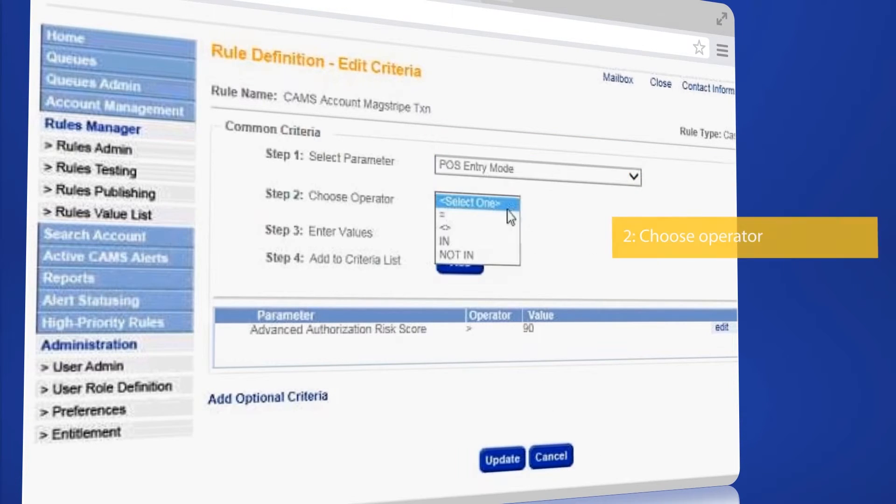
{"action": "left_click", "coordinate": [485, 241]}
{"action": "left_click", "coordinate": [456, 332]}
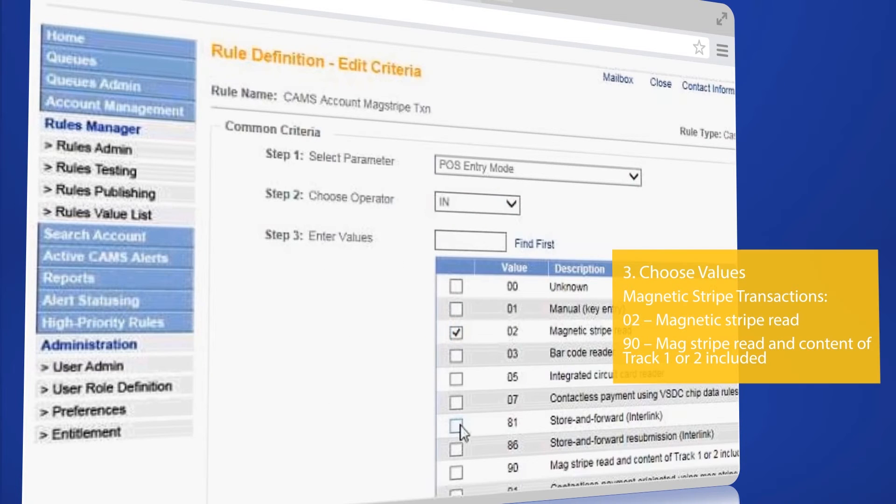
{"action": "scroll", "coordinate": [460, 424], "scroll_direction": "down", "scroll_amount": 3}
{"action": "left_click", "coordinate": [456, 393]}
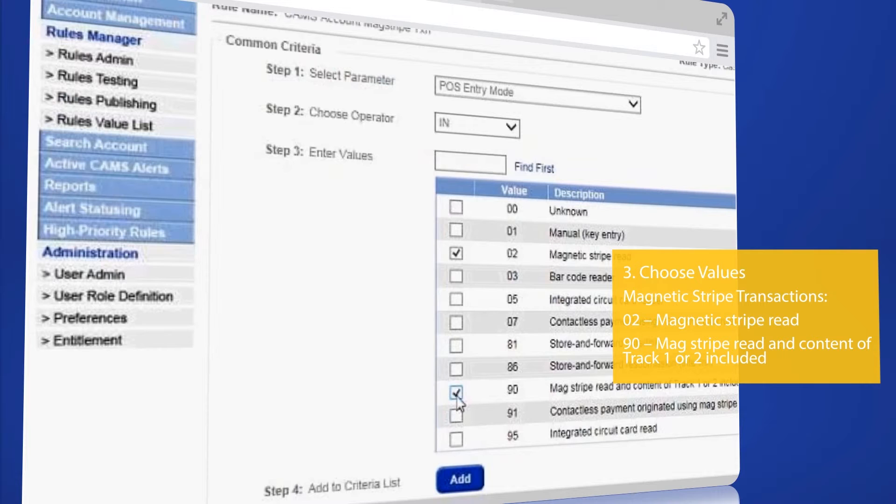
{"action": "left_click", "coordinate": [460, 478]}
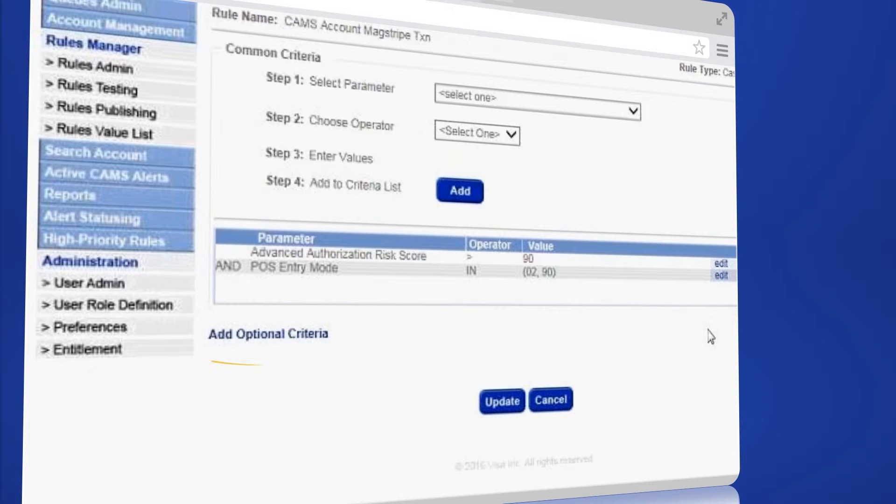
Add a first optional criteria group with the criterion Account List = CAMS Account List.
{"action": "left_click", "coordinate": [304, 340]}
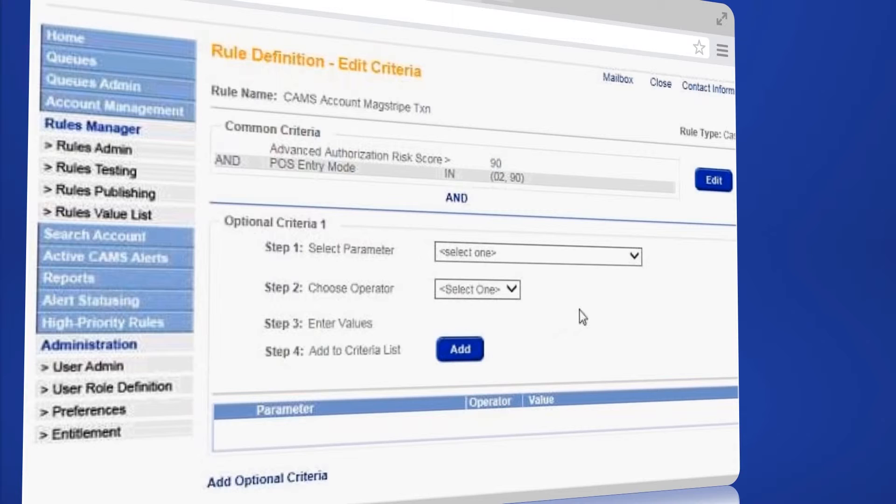
{"action": "left_click", "coordinate": [627, 264]}
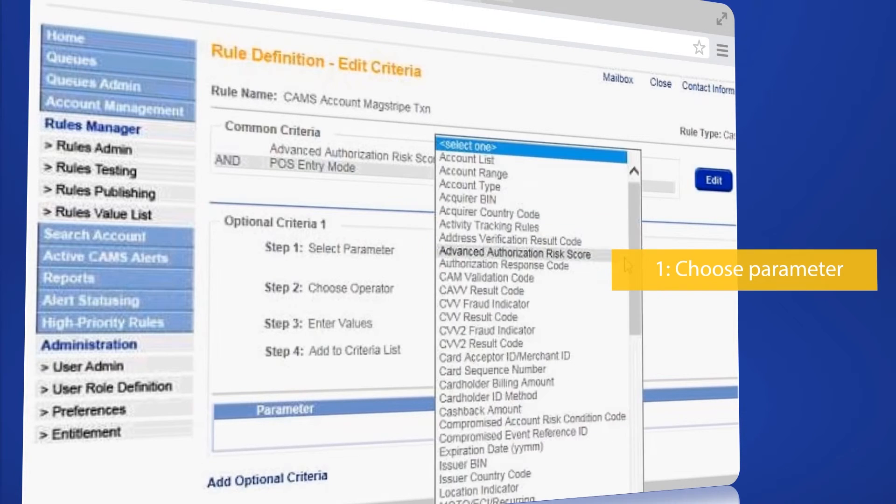
{"action": "left_click", "coordinate": [555, 163]}
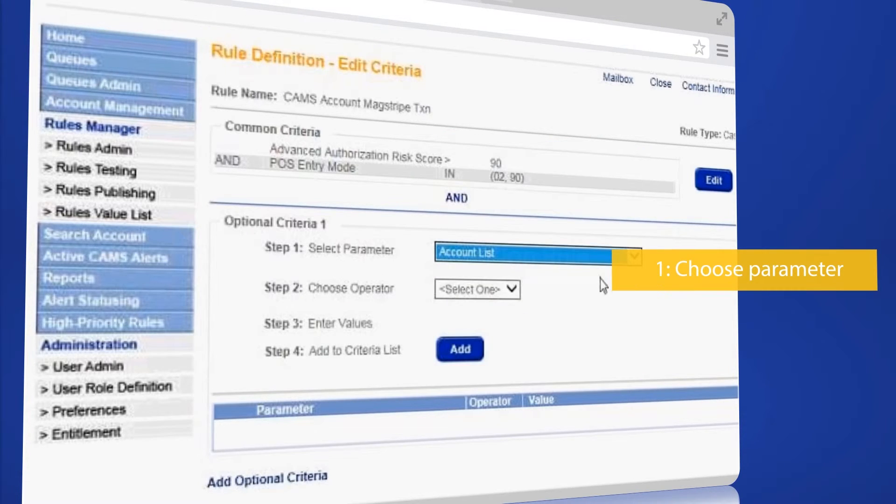
{"action": "left_click", "coordinate": [512, 289]}
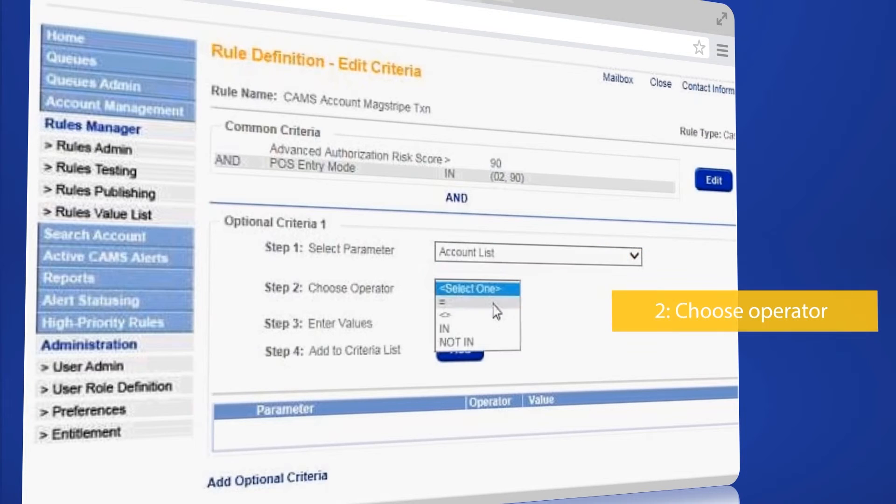
{"action": "left_click", "coordinate": [494, 303]}
{"action": "left_click", "coordinate": [456, 373]}
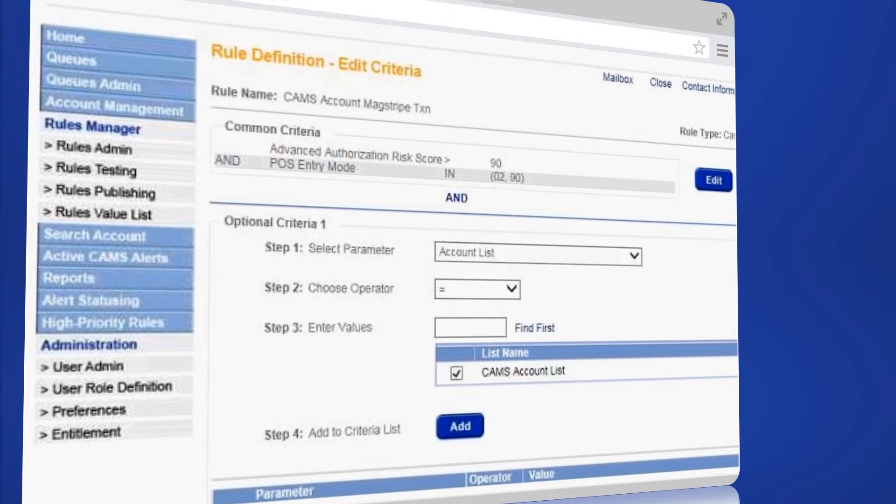
{"action": "left_click", "coordinate": [460, 427]}
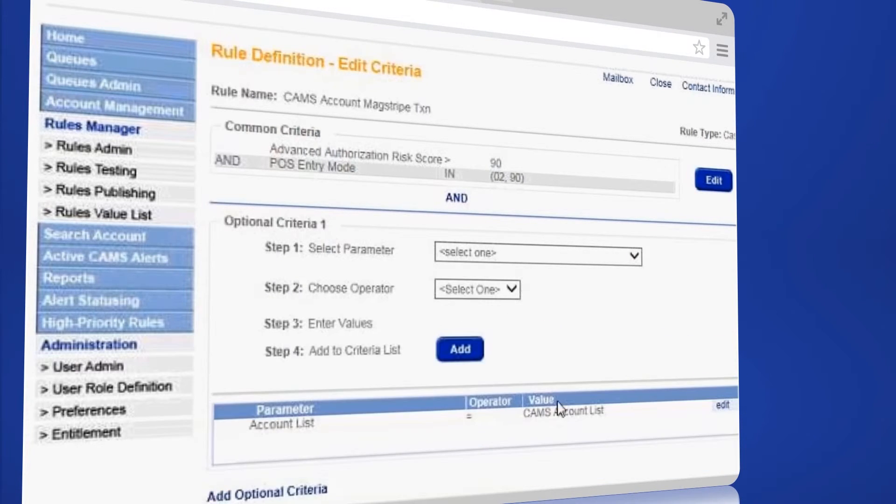
Add a second optional criteria group to the rule with the criterion Compromised Event Reference ID <> 00.
{"action": "scroll", "coordinate": [558, 409], "scroll_direction": "down", "scroll_amount": 2}
{"action": "left_click", "coordinate": [315, 416]}
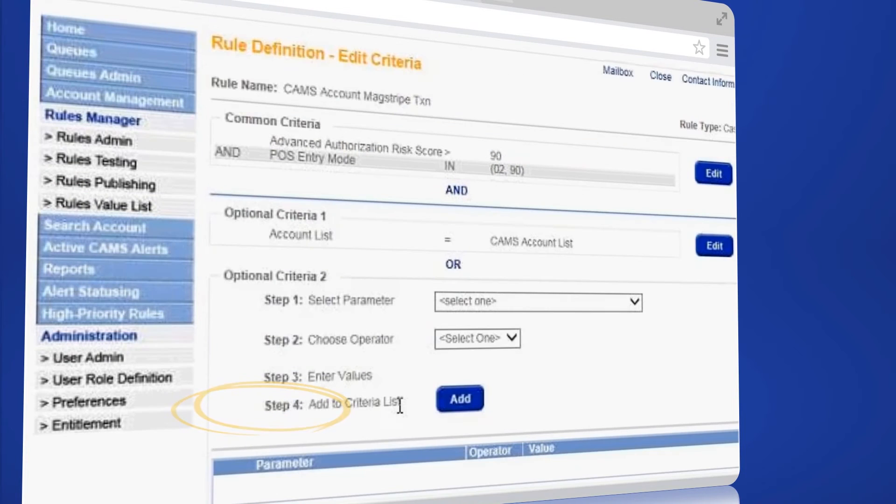
{"action": "left_click", "coordinate": [622, 307]}
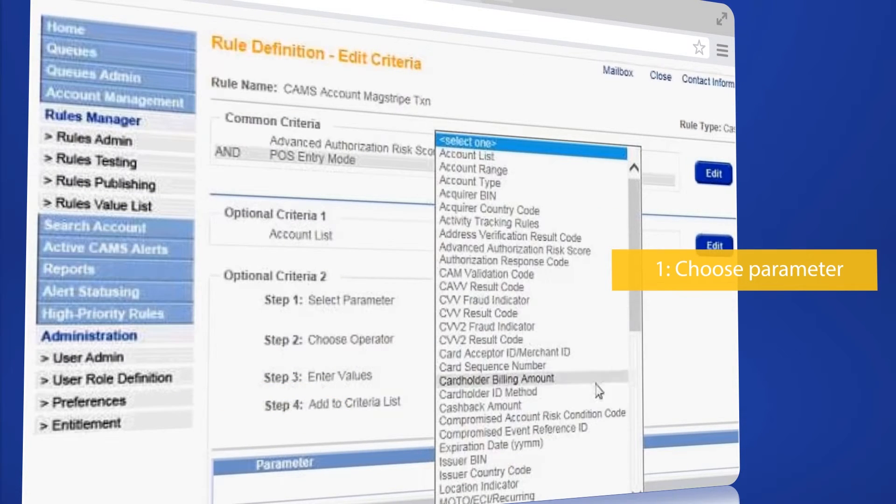
{"action": "left_click", "coordinate": [595, 430]}
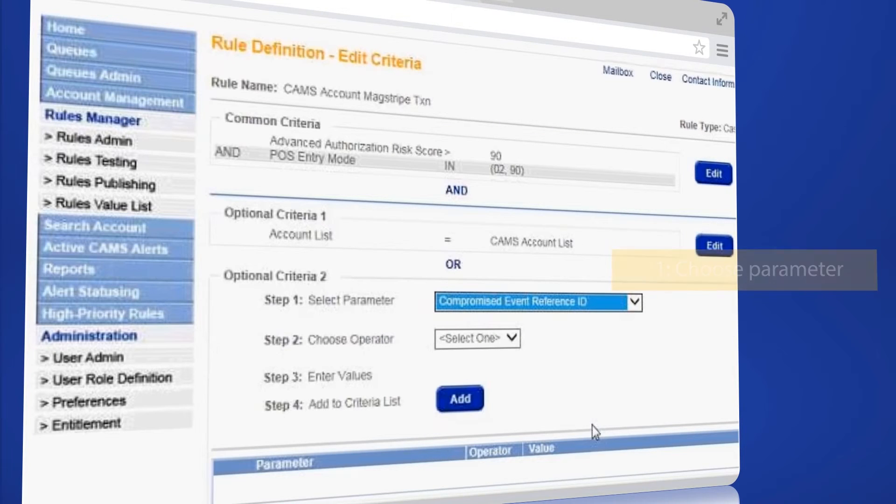
{"action": "left_click", "coordinate": [512, 338]}
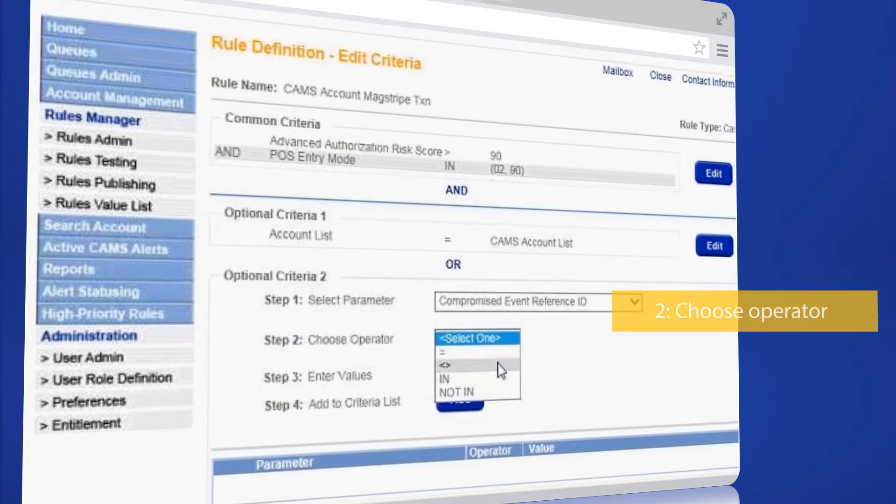
{"action": "left_click", "coordinate": [498, 367]}
{"action": "left_click", "coordinate": [460, 377]}
{"action": "type", "text": "00"}
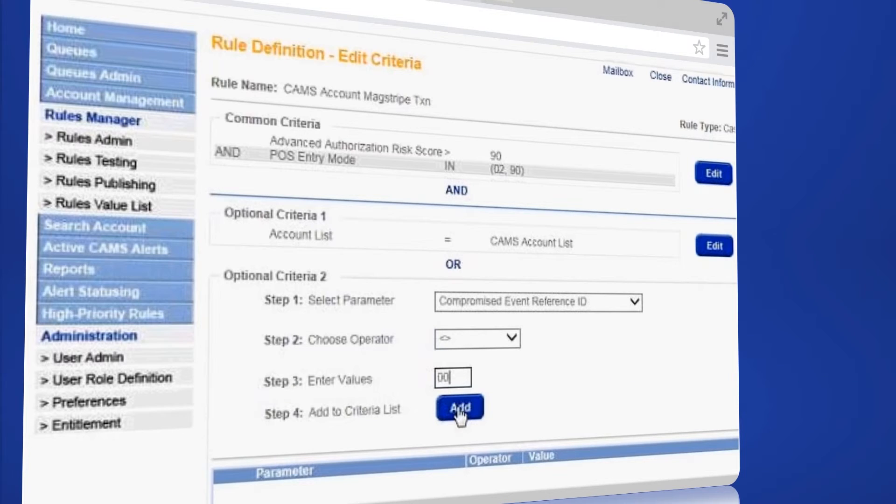
{"action": "left_click", "coordinate": [460, 409]}
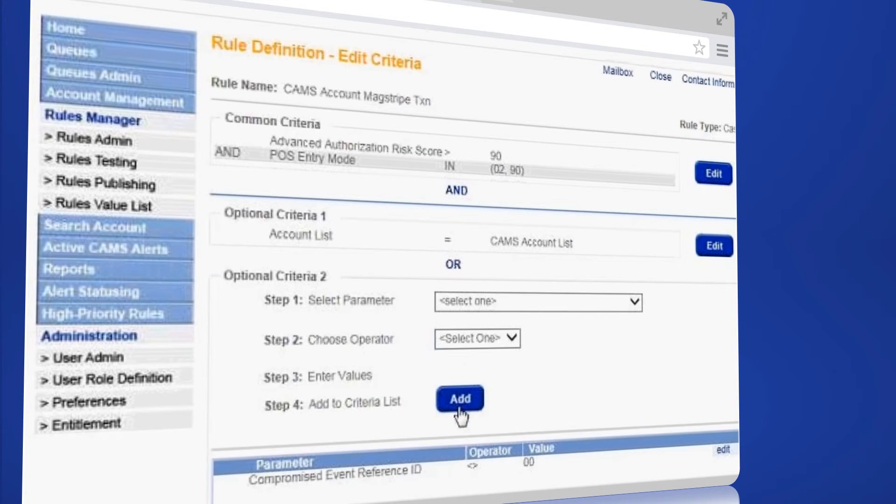
{"action": "scroll", "coordinate": [624, 369], "scroll_direction": "down", "scroll_amount": 3}
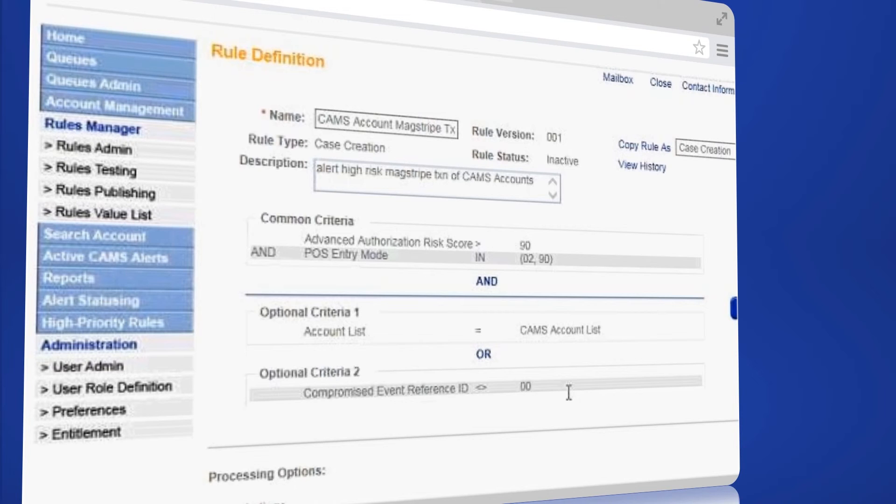
Review the rule definition's common and optional criteria, processing actions and time frame.
{"action": "scroll", "coordinate": [569, 392], "scroll_direction": "down", "scroll_amount": 4}
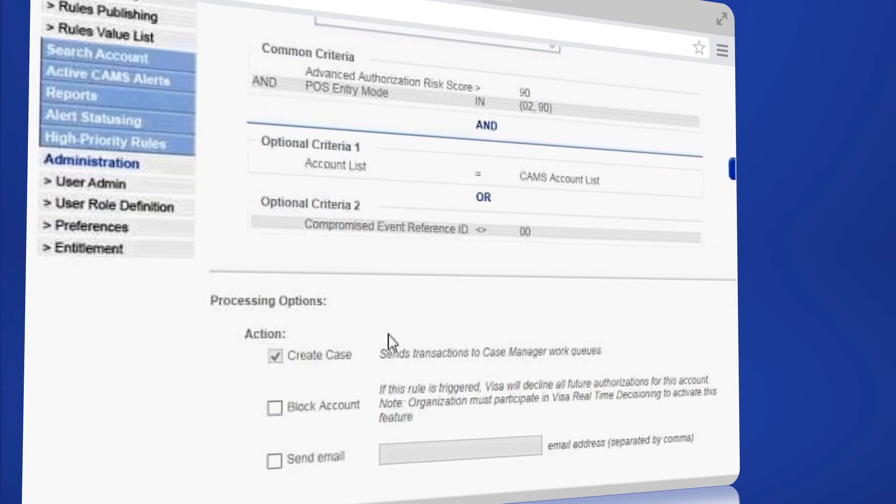
{"action": "scroll", "coordinate": [420, 337], "scroll_direction": "down", "scroll_amount": 4}
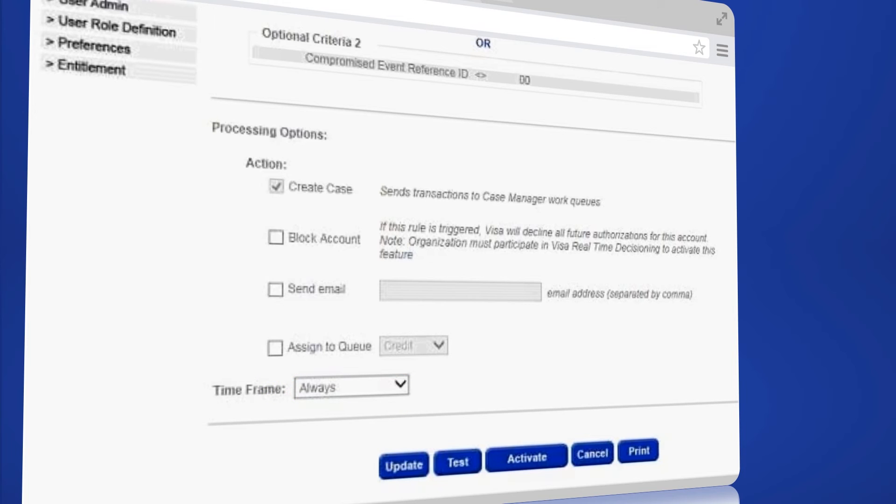
{"action": "scroll", "coordinate": [383, 262], "scroll_direction": "up", "scroll_amount": 7}
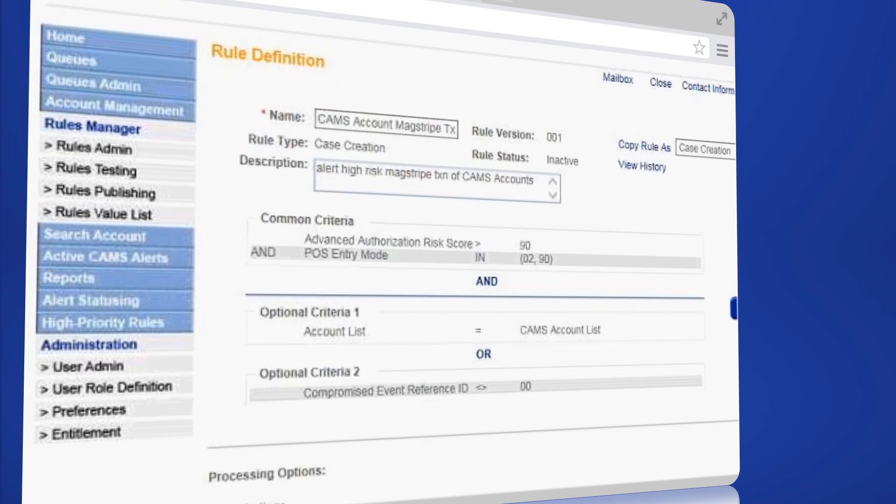
{"action": "scroll", "coordinate": [383, 261], "scroll_direction": "down", "scroll_amount": 7}
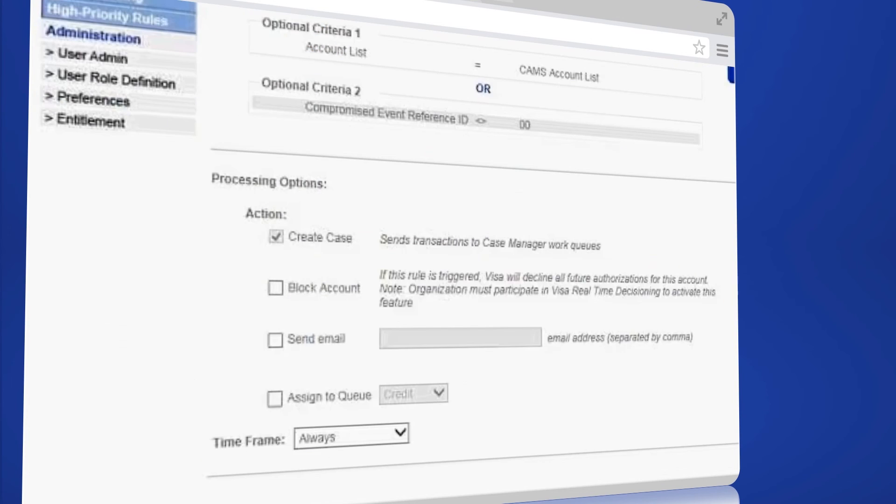